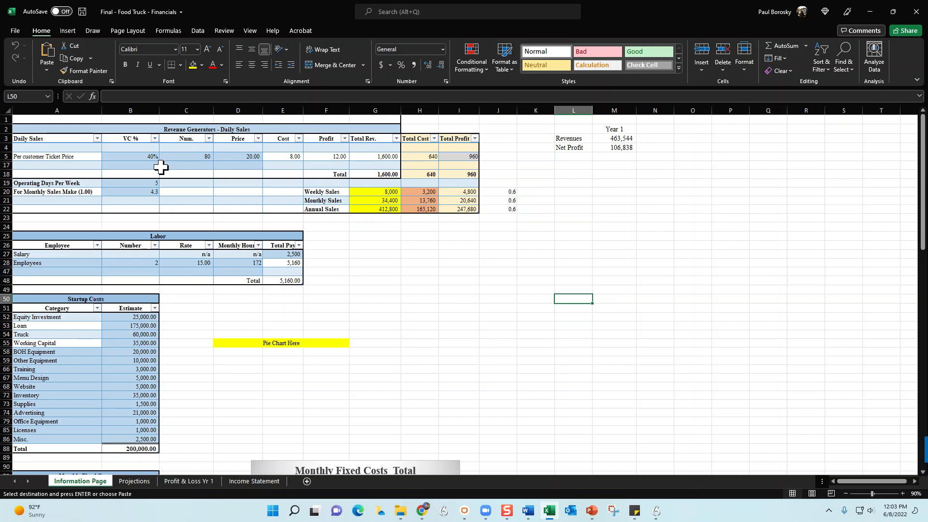
Step: Look through the Information Page, Projections, Profit & Loss Yr 1 and Income Statement sheets to see how the food truck financials are laid out
{"action": "scroll", "coordinate": [187, 326], "scroll_direction": "down", "scroll_amount": 7}
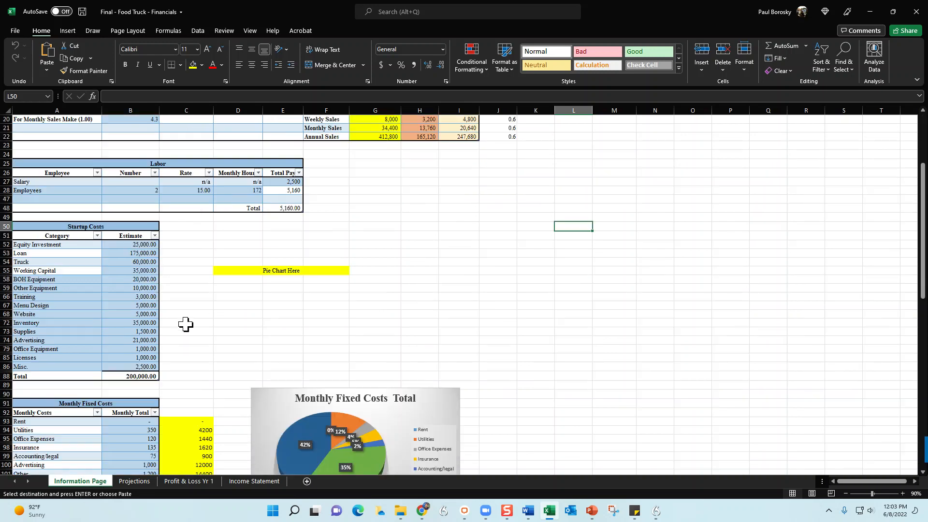
{"action": "scroll", "coordinate": [118, 338], "scroll_direction": "down", "scroll_amount": 5}
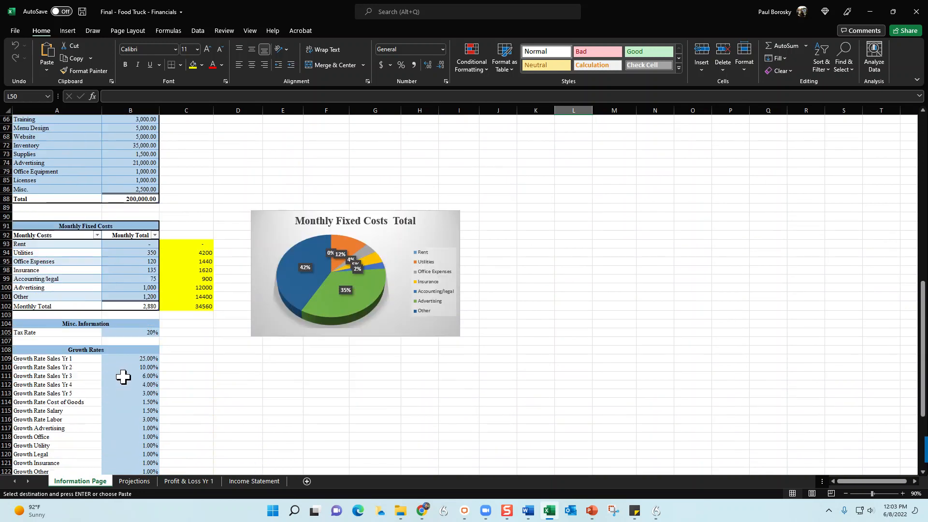
{"action": "scroll", "coordinate": [124, 369], "scroll_direction": "down", "scroll_amount": 1}
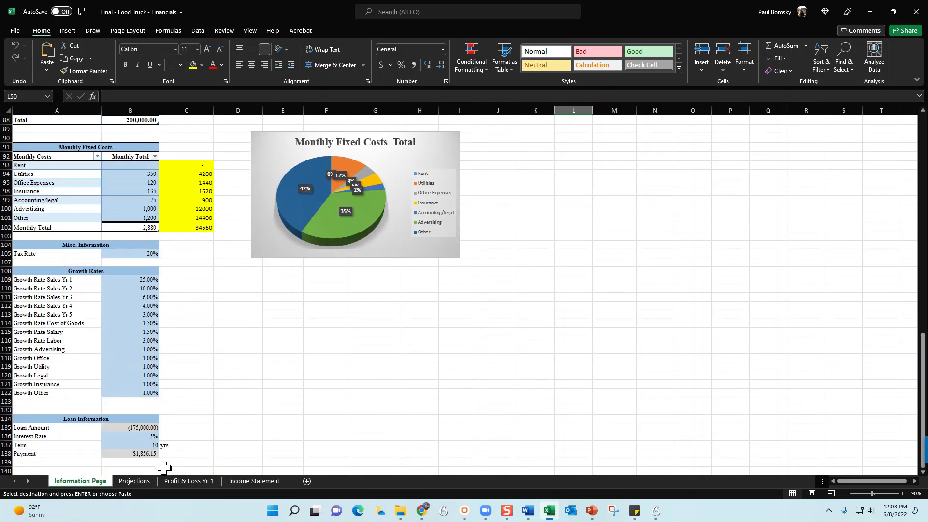
{"action": "left_click", "coordinate": [134, 481]}
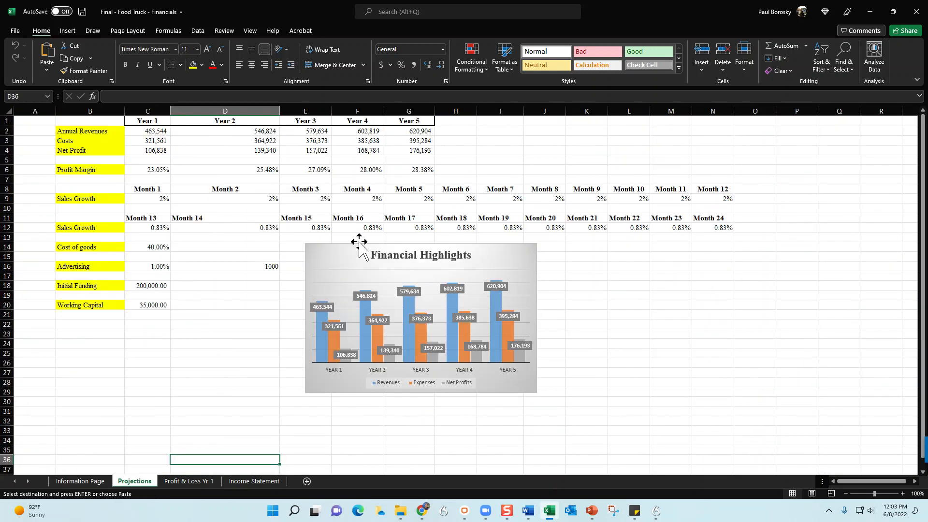
{"action": "left_click", "coordinate": [189, 481]}
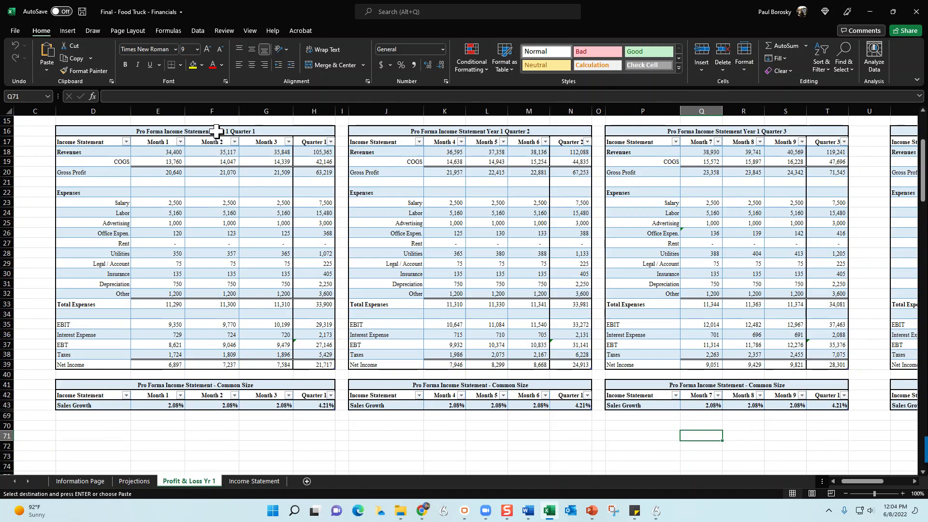
{"action": "left_click_drag", "start_coordinate": [216, 131], "coordinate": [203, 407]}
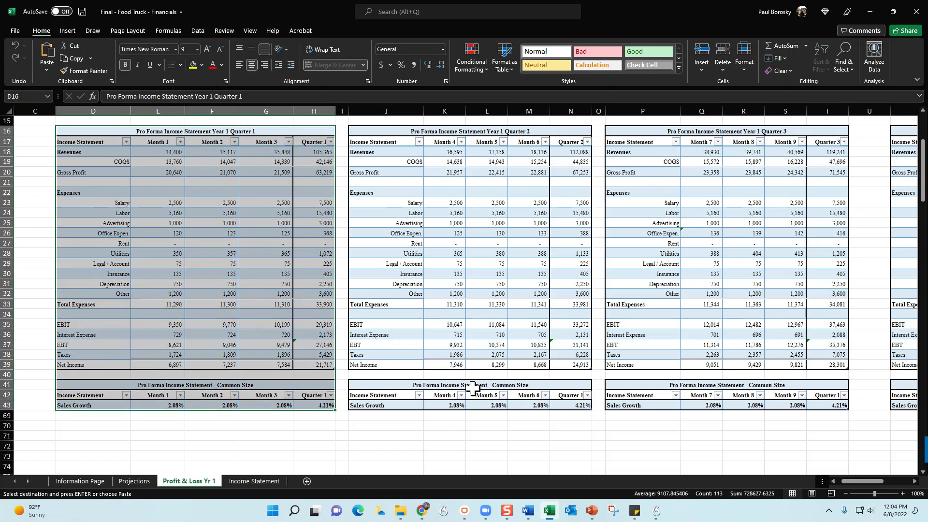
{"action": "left_click", "coordinate": [267, 481]}
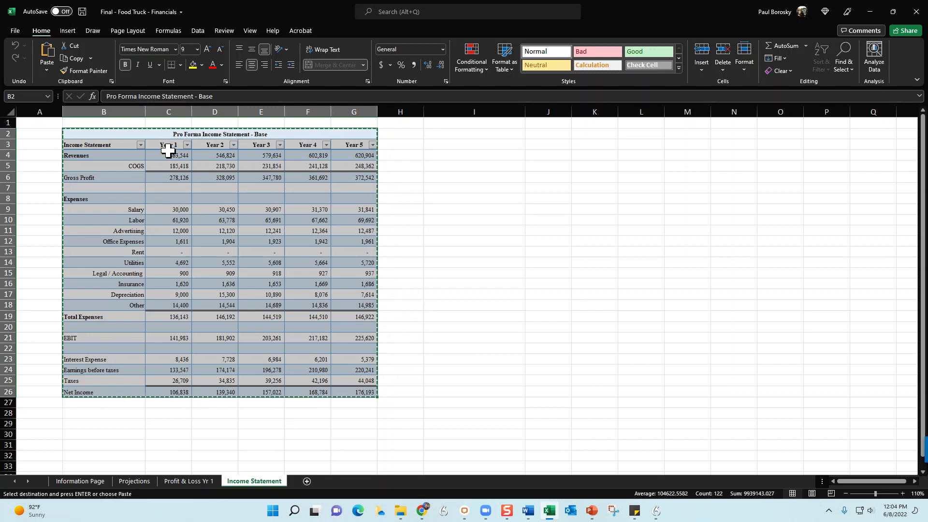
{"action": "left_click", "coordinate": [498, 346]}
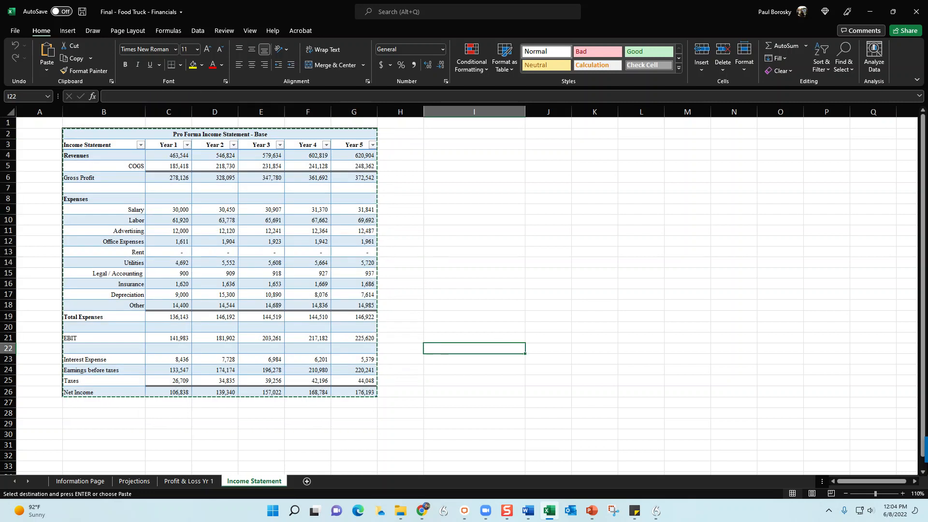
Step: Review the Information Page's sections from daily sales through labor, startup, fixed costs and growth rates, and inspect the loan payment formula
{"action": "left_click", "coordinate": [73, 482]}
{"action": "left_click", "coordinate": [242, 321]}
{"action": "scroll", "coordinate": [177, 384], "scroll_direction": "up", "scroll_amount": 15}
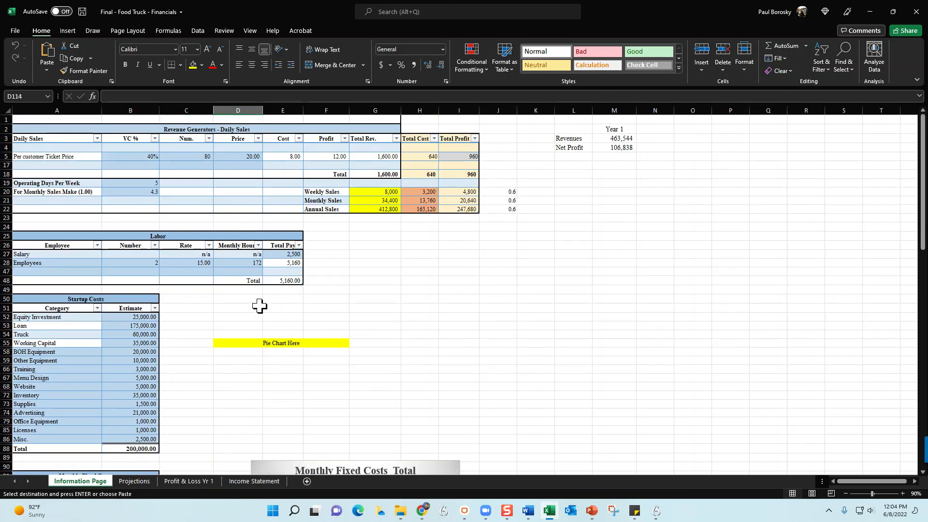
{"action": "left_click", "coordinate": [266, 127]}
{"action": "left_click", "coordinate": [320, 183]}
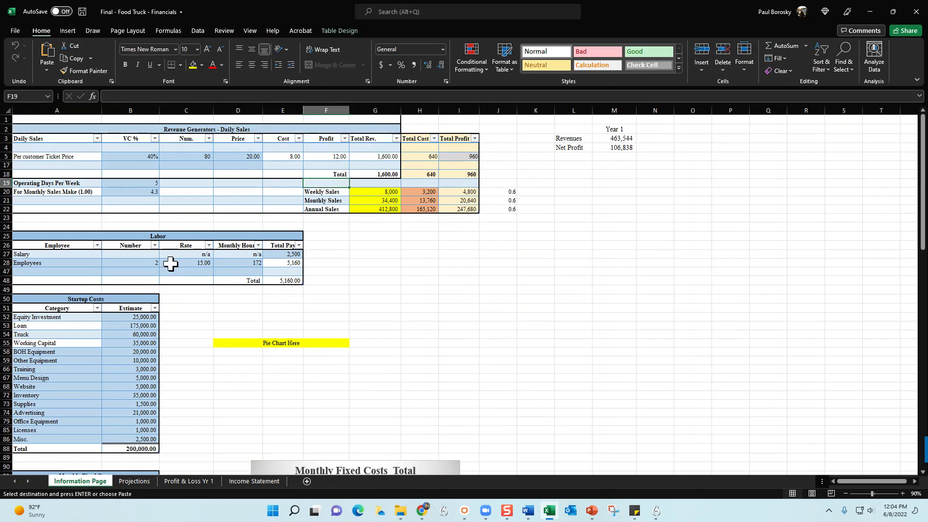
{"action": "scroll", "coordinate": [160, 342], "scroll_direction": "down", "scroll_amount": 2}
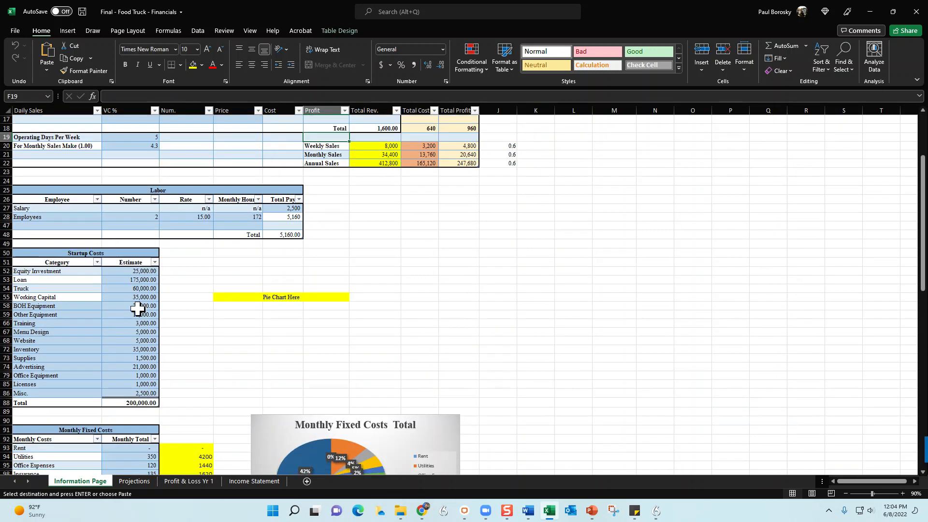
{"action": "scroll", "coordinate": [126, 342], "scroll_direction": "down", "scroll_amount": 4}
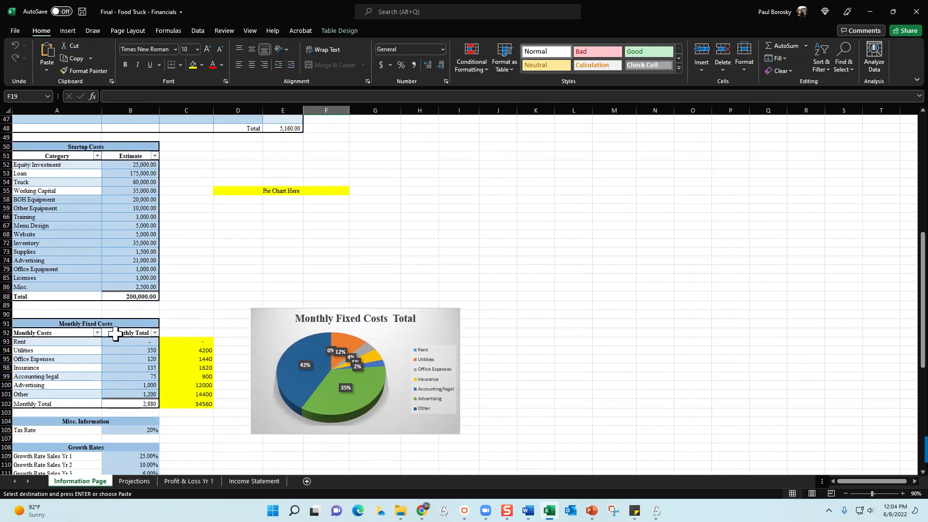
{"action": "scroll", "coordinate": [133, 372], "scroll_direction": "down", "scroll_amount": 5}
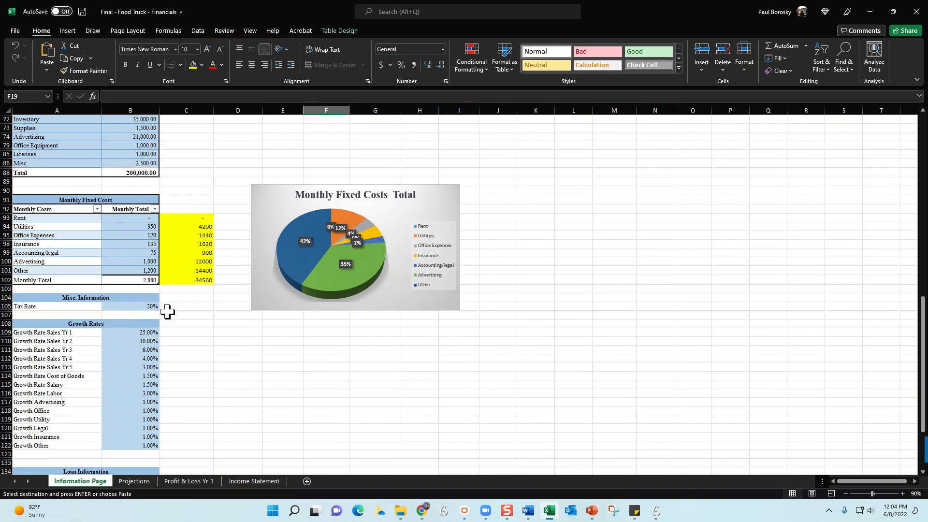
{"action": "scroll", "coordinate": [125, 377], "scroll_direction": "down", "scroll_amount": 5}
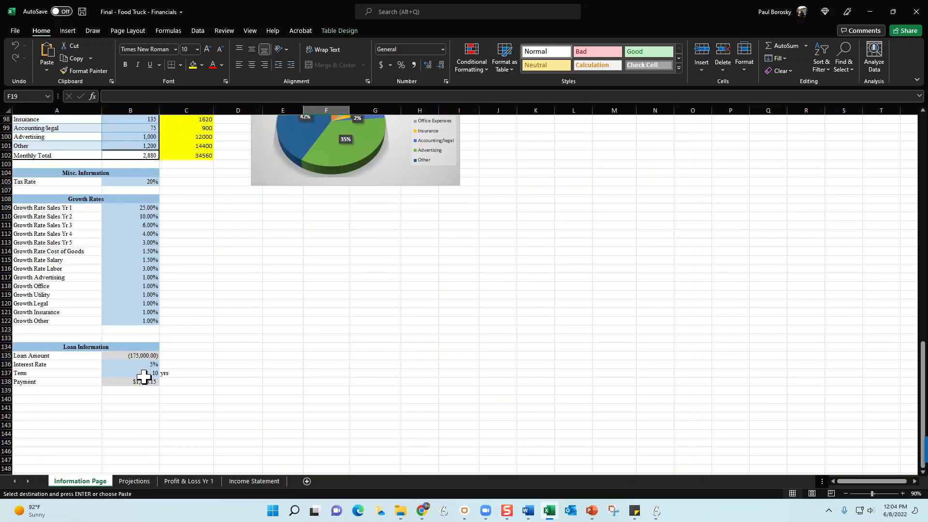
{"action": "left_click_drag", "start_coordinate": [147, 366], "coordinate": [143, 376]}
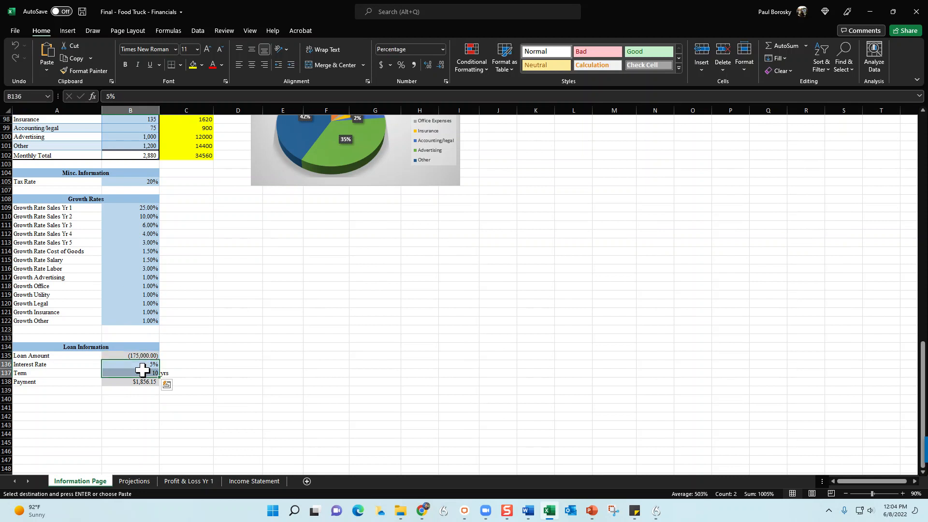
{"action": "left_click", "coordinate": [143, 386]}
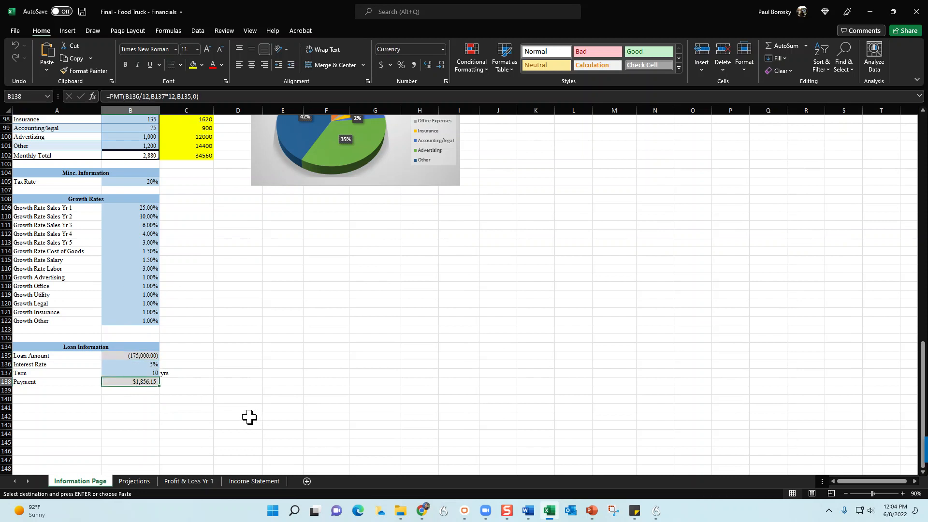
Step: Set the daily number for Per customer Ticket Price in the Daily Sales table to 70
{"action": "scroll", "coordinate": [211, 368], "scroll_direction": "up", "scroll_amount": 15}
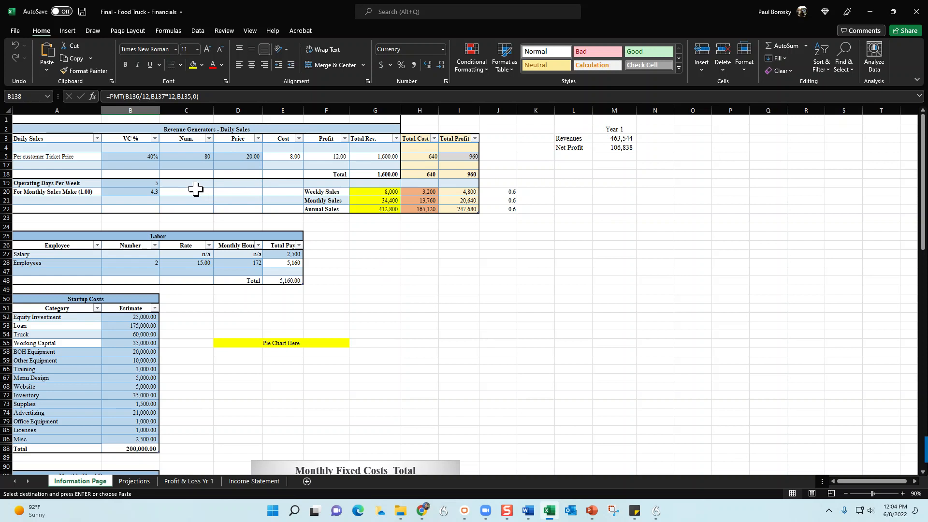
{"action": "left_click", "coordinate": [131, 157]}
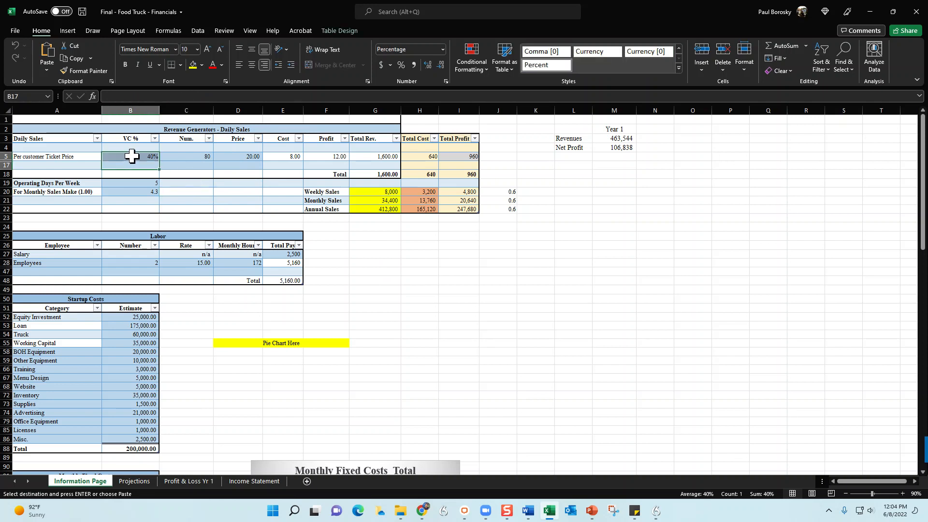
{"action": "left_click", "coordinate": [200, 156]}
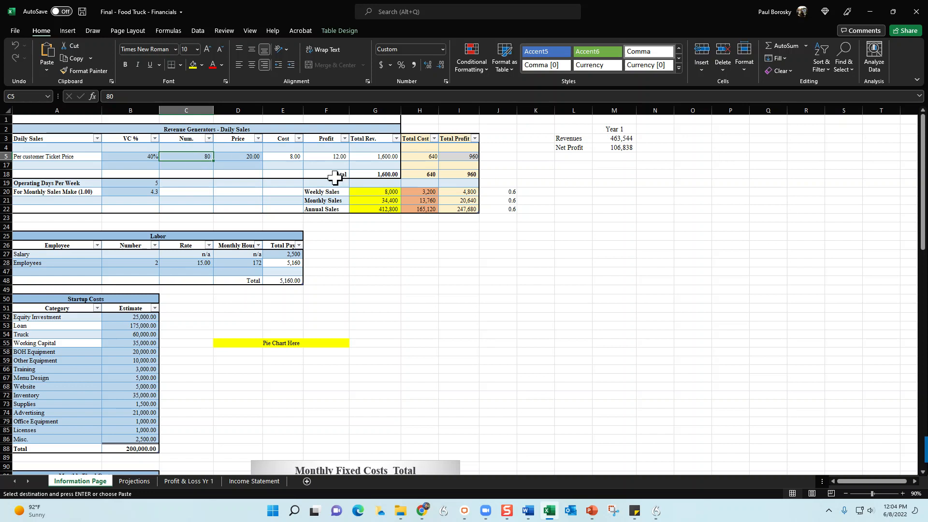
{"action": "type", "text": "70"}
{"action": "key", "text": "Return"}
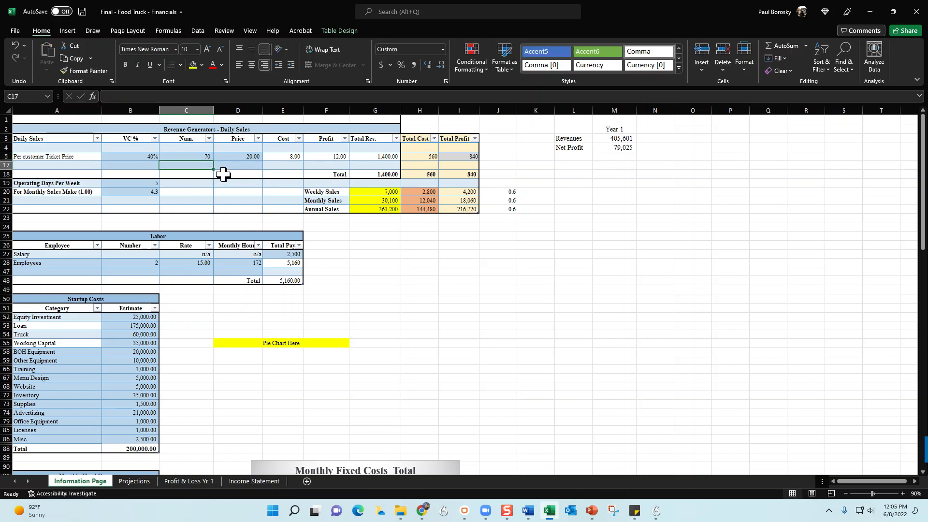
Step: Set the daily number for Per customer Ticket Price to 65
{"action": "left_click", "coordinate": [198, 156]}
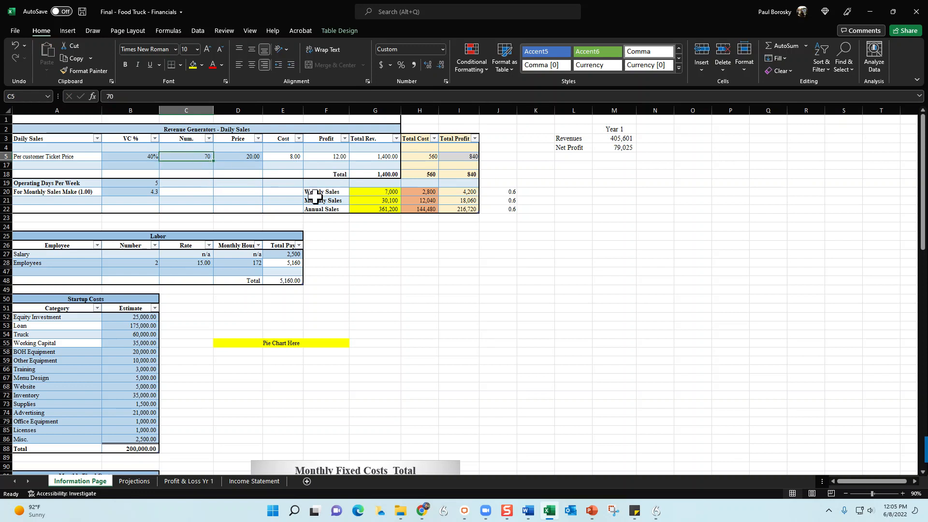
{"action": "type", "text": "65"}
{"action": "key", "text": "Return"}
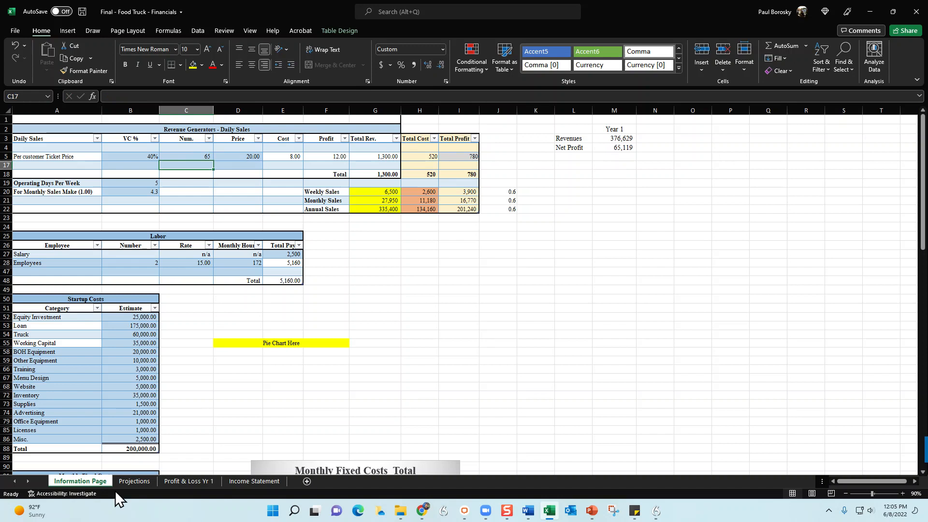
Step: Check the ticket price and VC % inputs, and set Operating Days Per Week to 6
{"action": "left_click", "coordinate": [263, 158]}
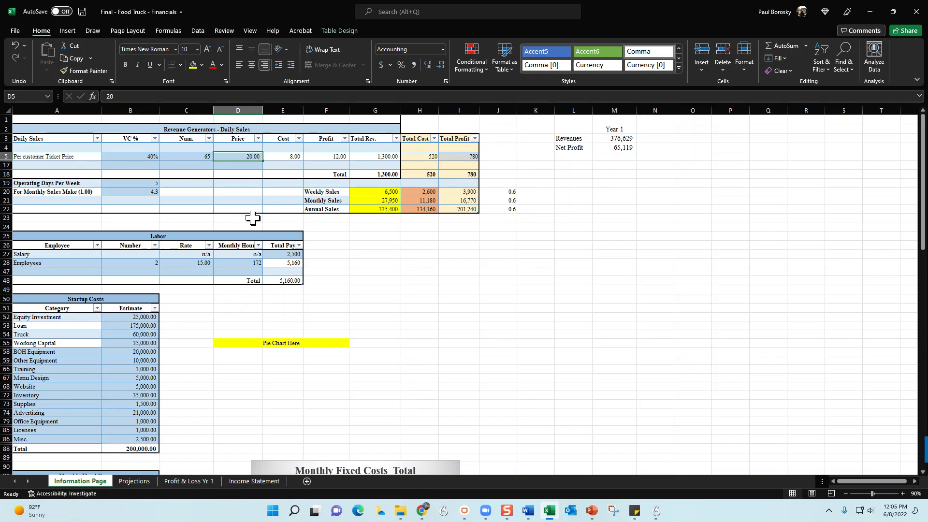
{"action": "left_click", "coordinate": [148, 157]}
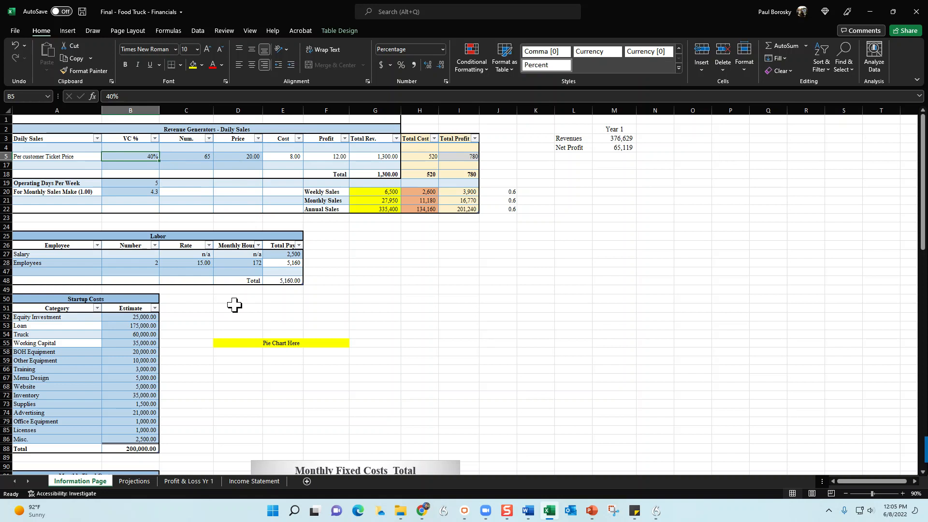
{"action": "left_click", "coordinate": [137, 184]}
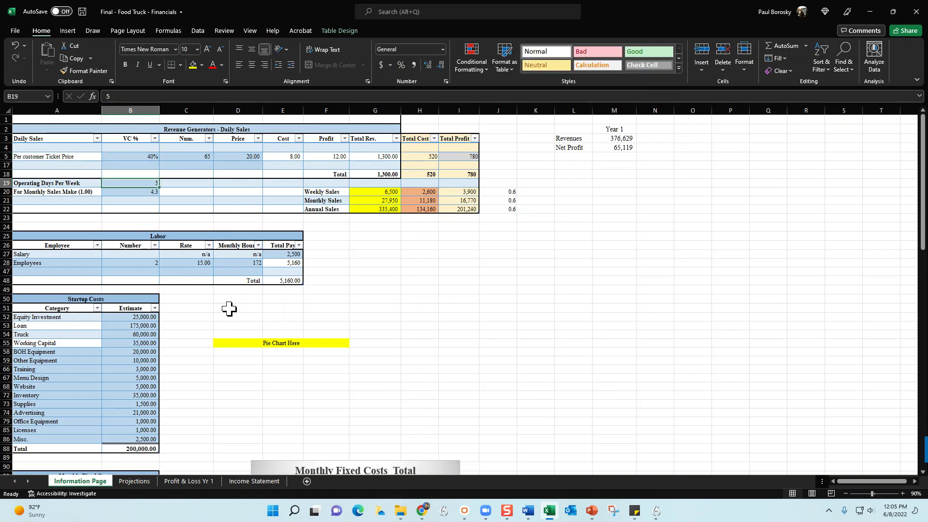
{"action": "type", "text": "6"}
{"action": "key", "text": "Return"}
{"action": "left_click", "coordinate": [130, 182]}
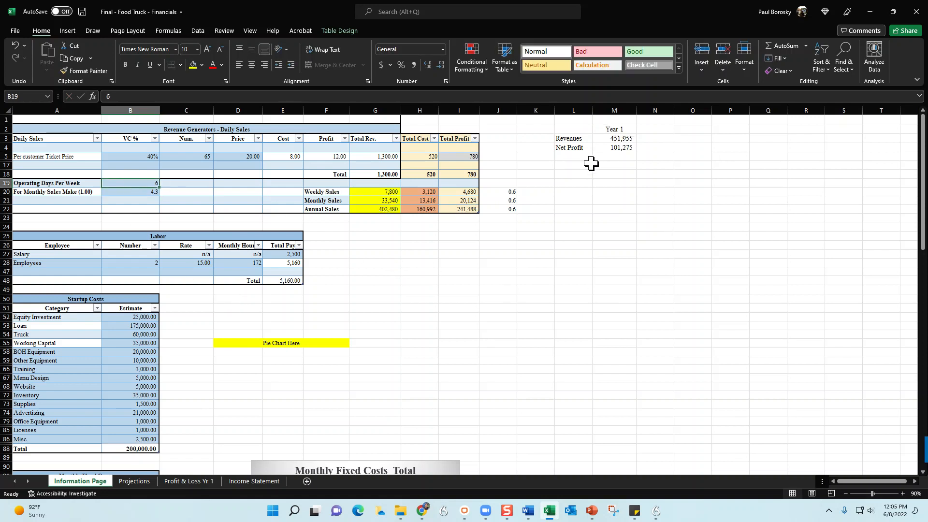
Step: Examine the Labor table's salary amount and the Employees row's number, hourly rate and monthly hours
{"action": "scroll", "coordinate": [283, 298], "scroll_direction": "down", "scroll_amount": 3}
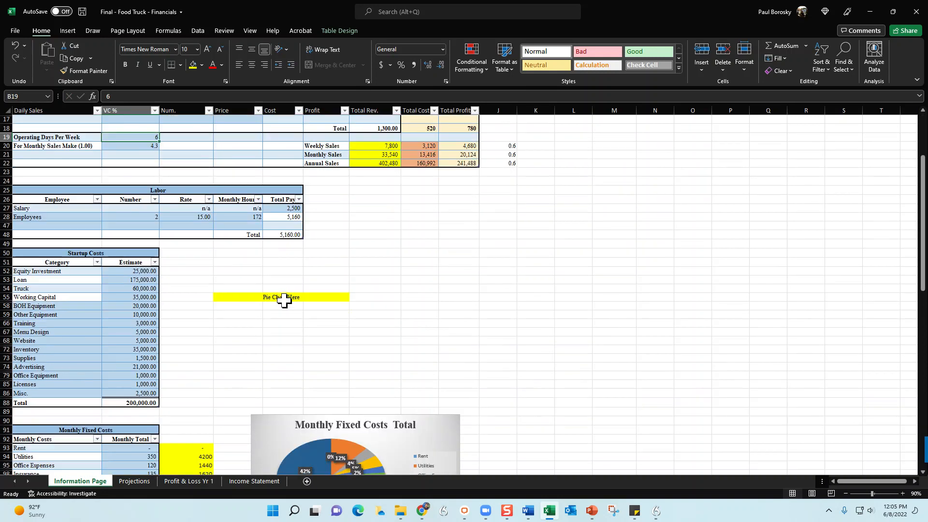
{"action": "scroll", "coordinate": [282, 296], "scroll_direction": "down", "scroll_amount": 1}
{"action": "left_click", "coordinate": [284, 262]}
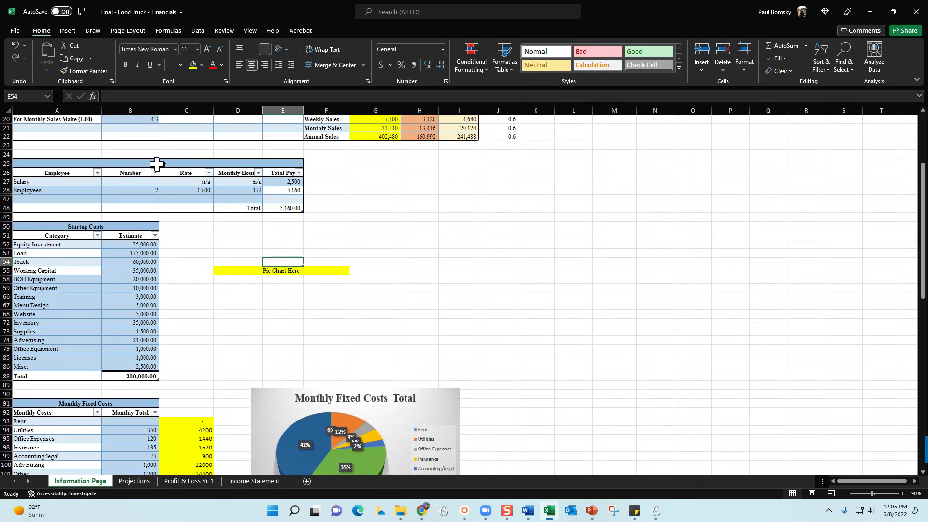
{"action": "left_click", "coordinate": [294, 183]}
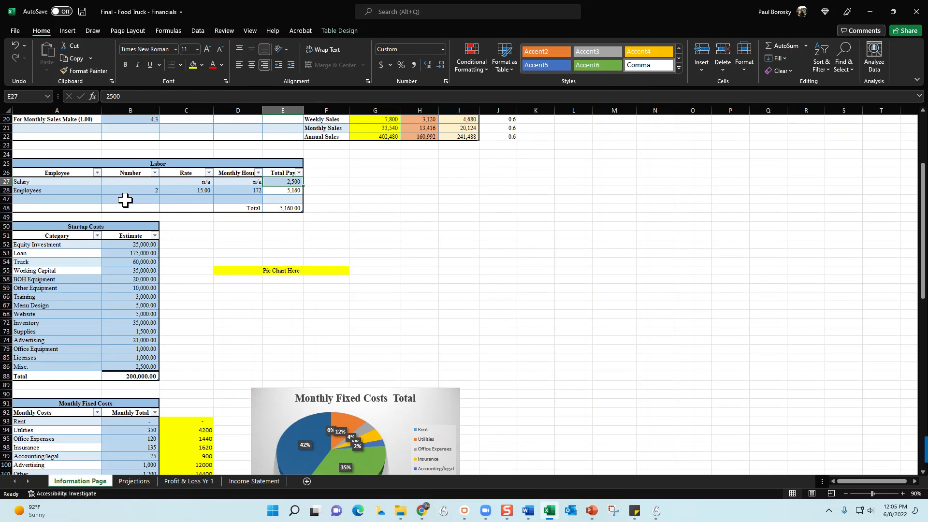
{"action": "left_click", "coordinate": [53, 192]}
{"action": "left_click", "coordinate": [125, 190]}
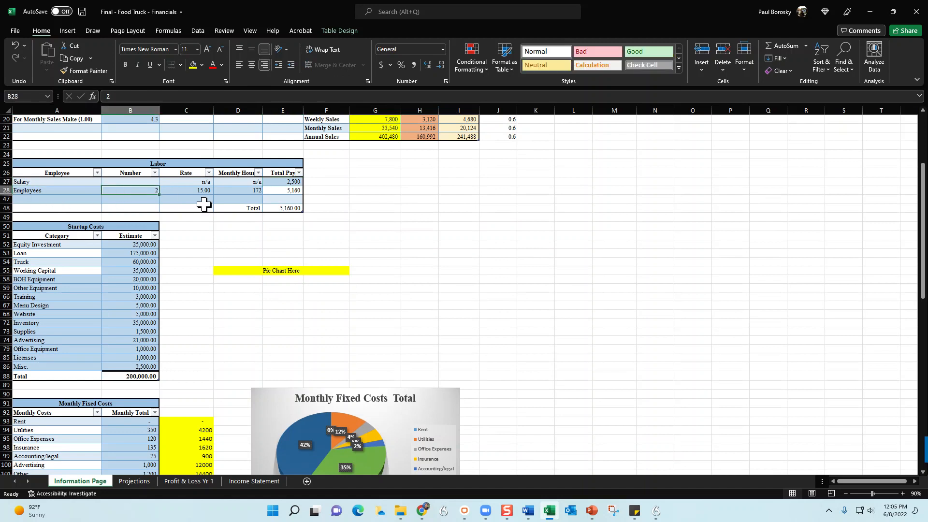
{"action": "left_click", "coordinate": [197, 190]}
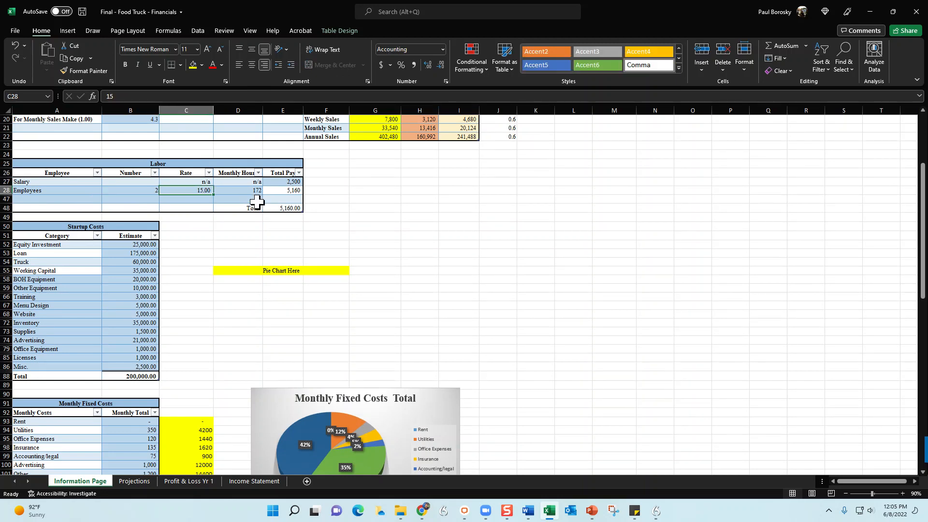
{"action": "left_click", "coordinate": [237, 189]}
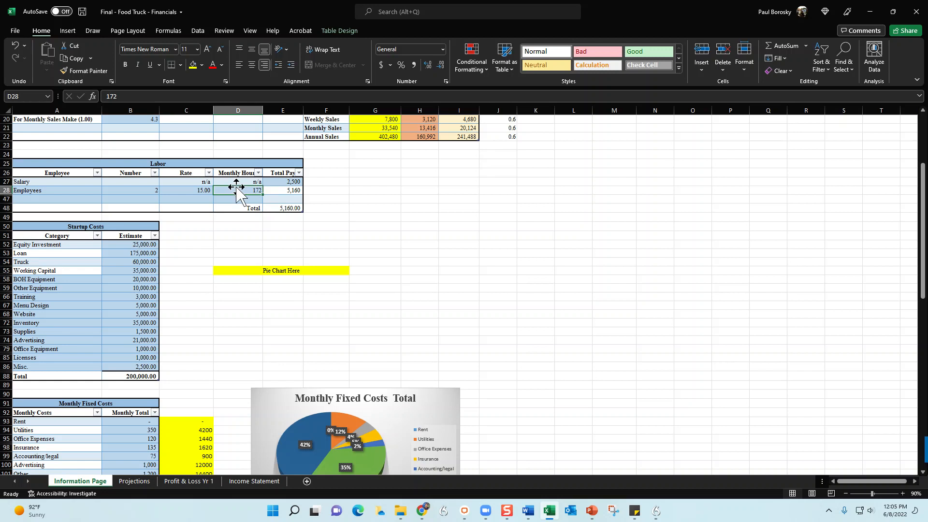
{"action": "left_click", "coordinate": [193, 191]}
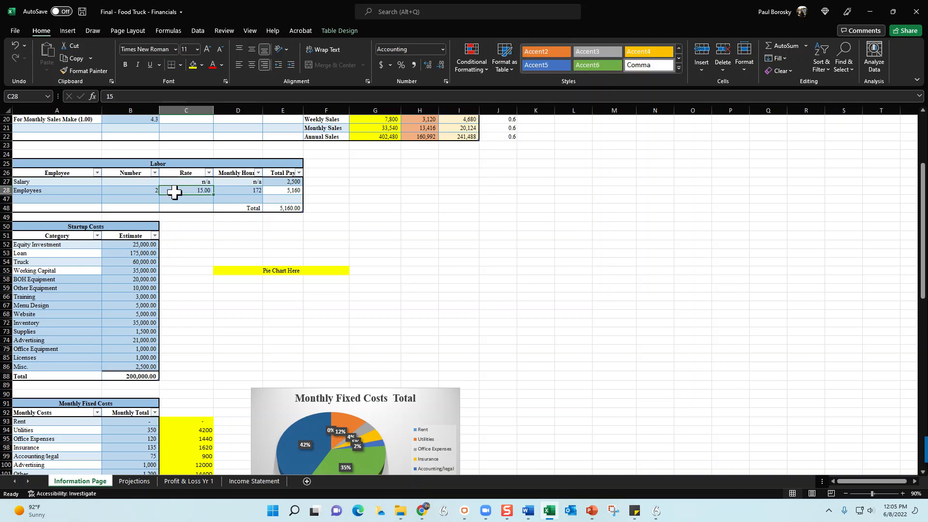
Step: Set the number of employees in the Labor table to 0
{"action": "left_click", "coordinate": [153, 191]}
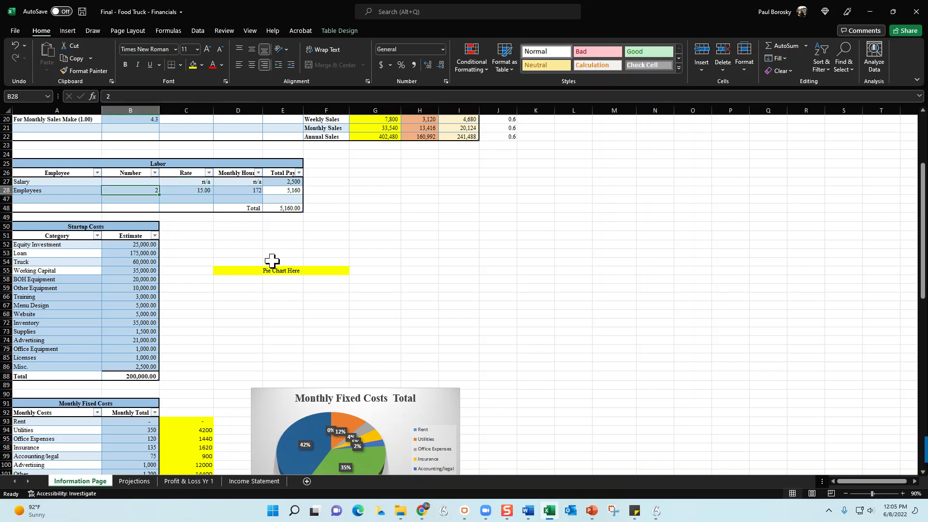
{"action": "type", "text": "0"}
{"action": "key", "text": "Return"}
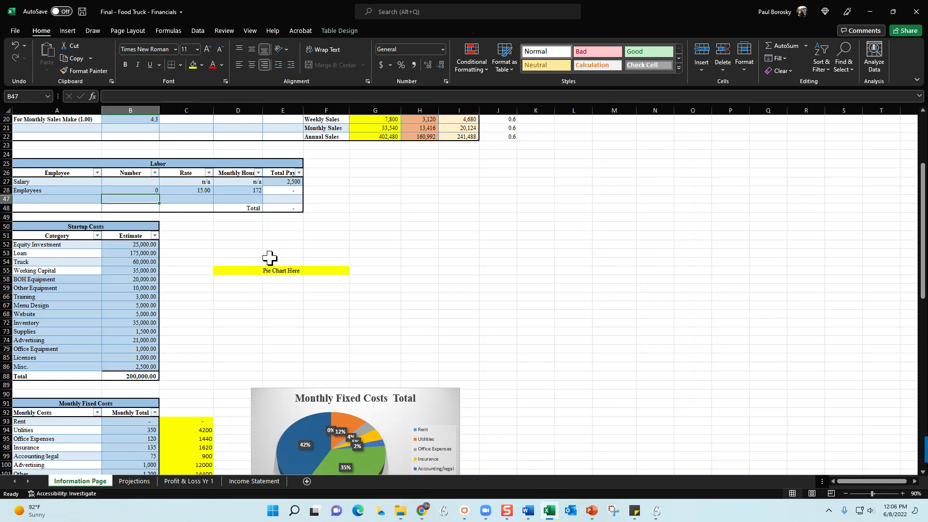
Step: Examine the Equity Investment and Loan estimates in the Startup Costs table
{"action": "scroll", "coordinate": [236, 266], "scroll_direction": "down", "scroll_amount": 3}
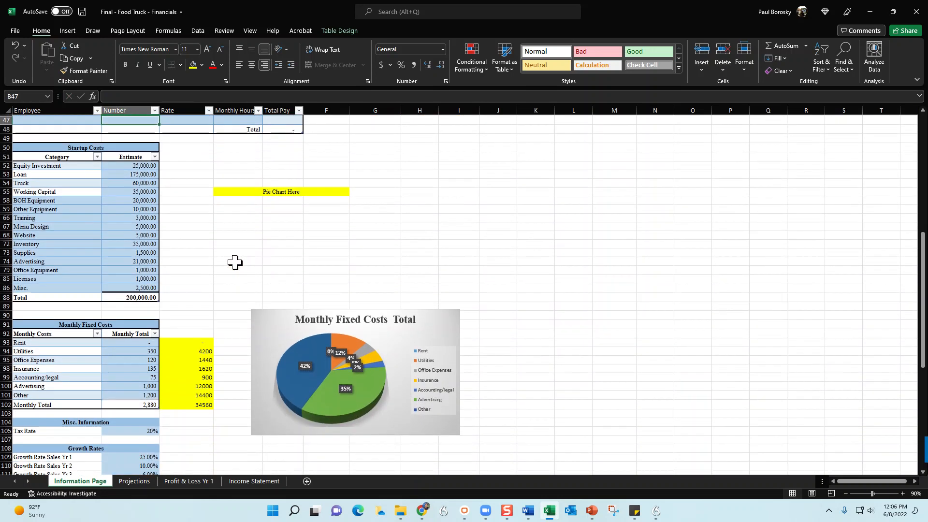
{"action": "left_click_drag", "start_coordinate": [67, 161], "coordinate": [140, 191]}
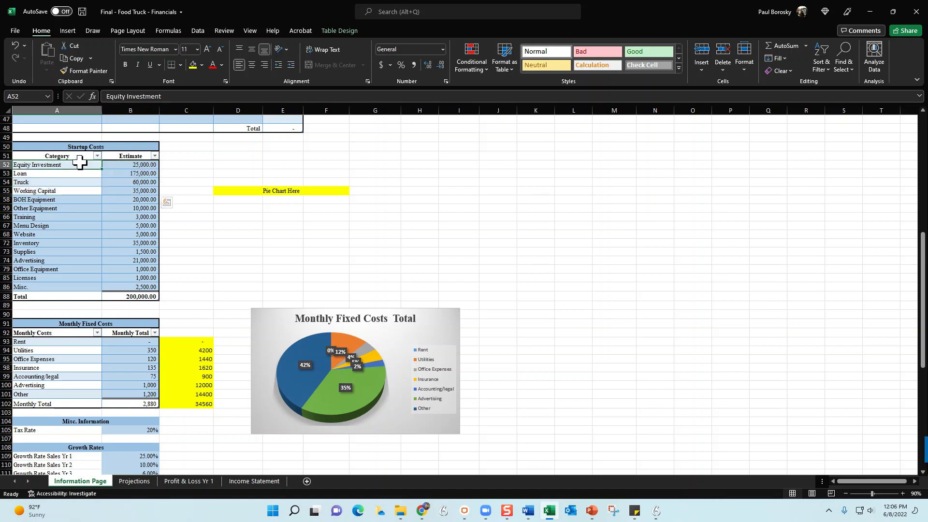
{"action": "left_click_drag", "start_coordinate": [61, 165], "coordinate": [137, 173]}
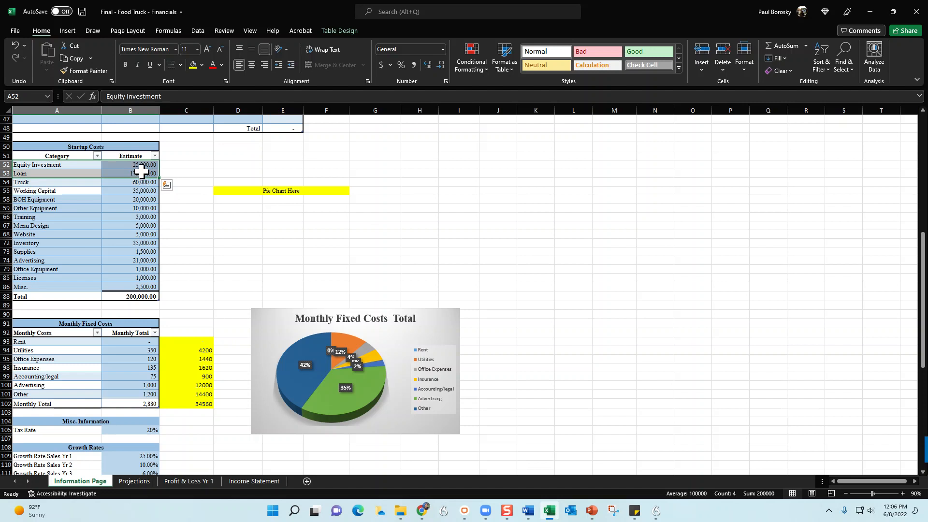
Step: Examine the startup cost items from Truck through Misc. and their estimates in the Startup Costs table
{"action": "left_click_drag", "start_coordinate": [96, 183], "coordinate": [118, 286]}
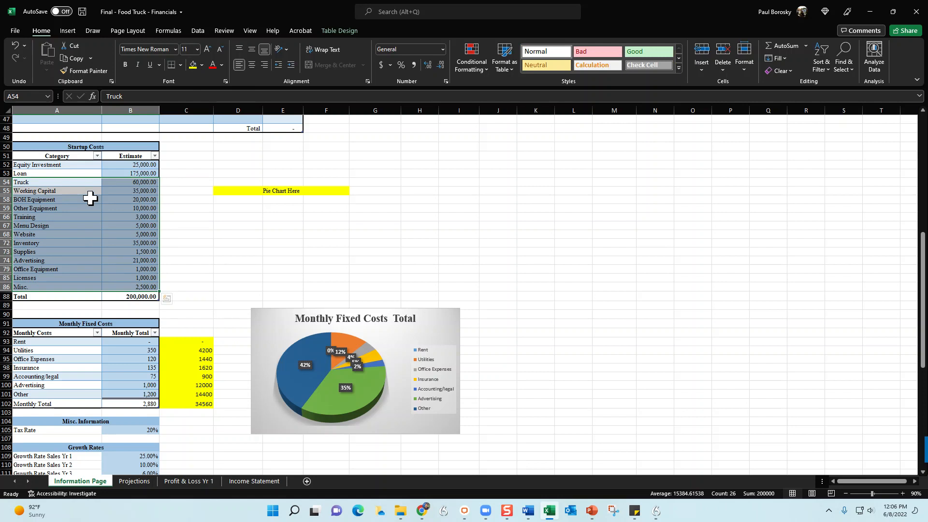
{"action": "left_click", "coordinate": [61, 191]}
{"action": "left_click", "coordinate": [68, 225]}
{"action": "left_click_drag", "start_coordinate": [65, 200], "coordinate": [65, 277]}
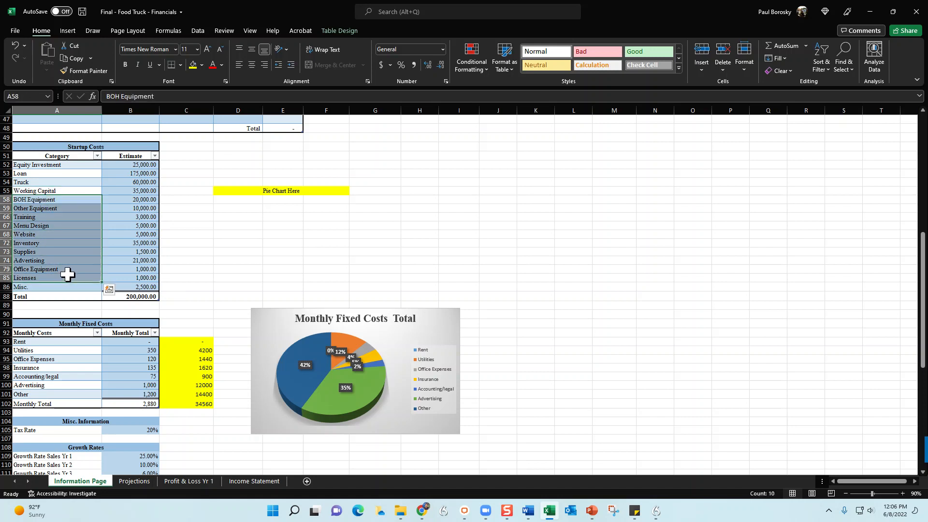
{"action": "left_click", "coordinate": [139, 199]}
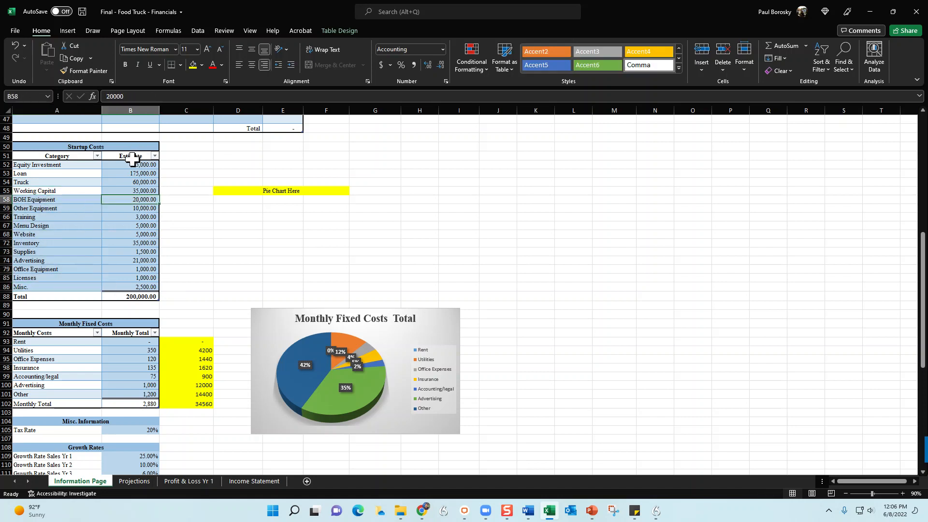
{"action": "left_click_drag", "start_coordinate": [130, 162], "coordinate": [114, 286]}
{"action": "left_click", "coordinate": [218, 226]}
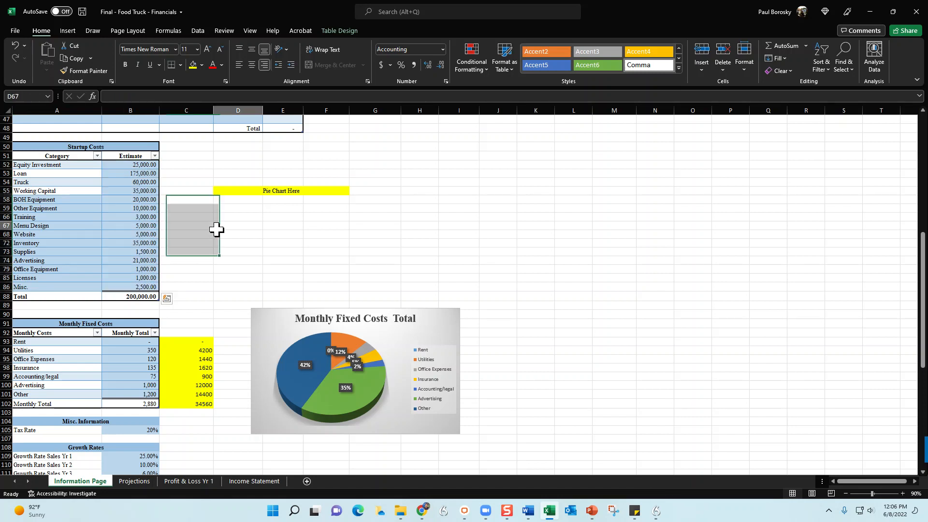
Step: Check the Loan estimate in Startup Costs and the Loan Amount formula in Loan Information
{"action": "left_click", "coordinate": [143, 175]}
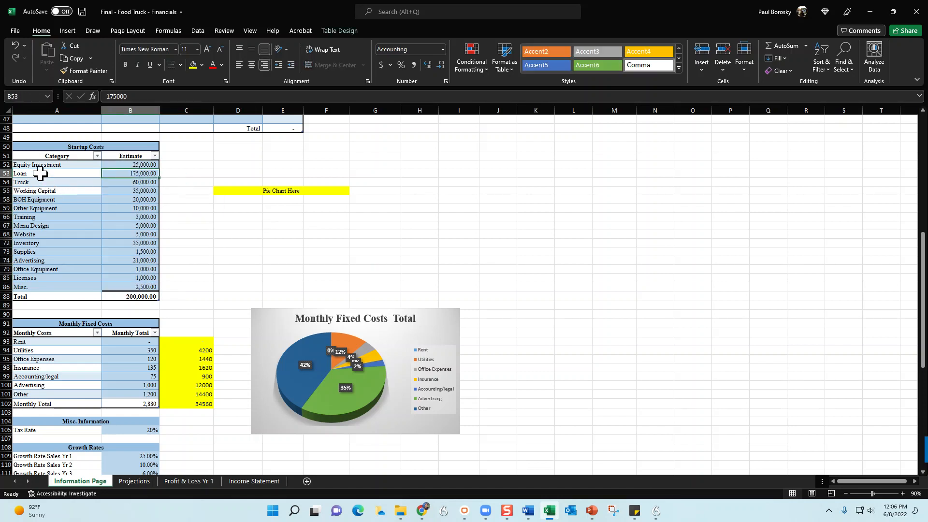
{"action": "scroll", "coordinate": [140, 239], "scroll_direction": "down", "scroll_amount": 14}
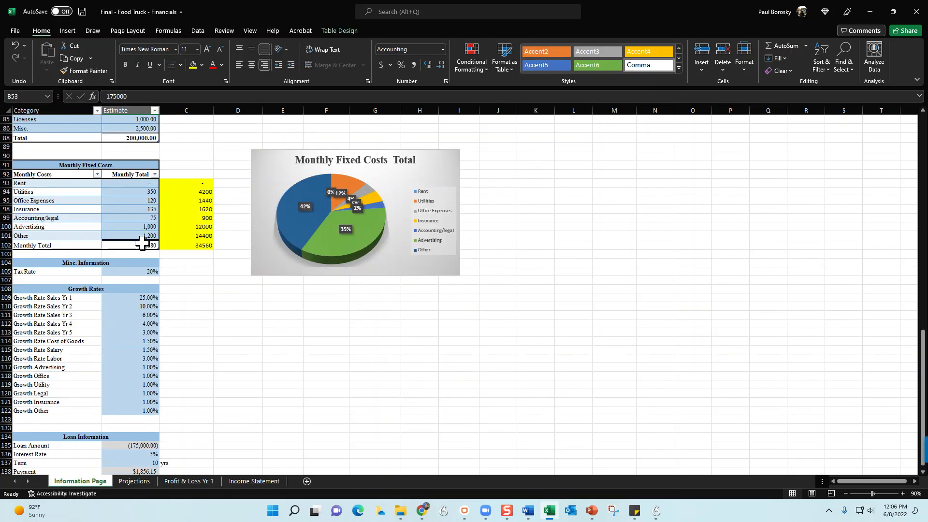
{"action": "left_click", "coordinate": [140, 180]}
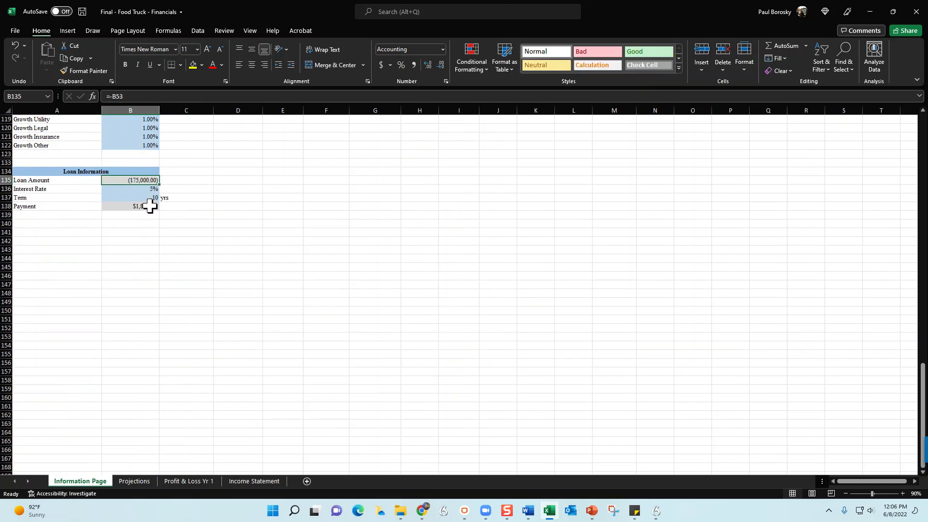
Step: Examine the Monthly Fixed Costs categories from Rent through Other and their monthly totals
{"action": "scroll", "coordinate": [163, 270], "scroll_direction": "up", "scroll_amount": 6}
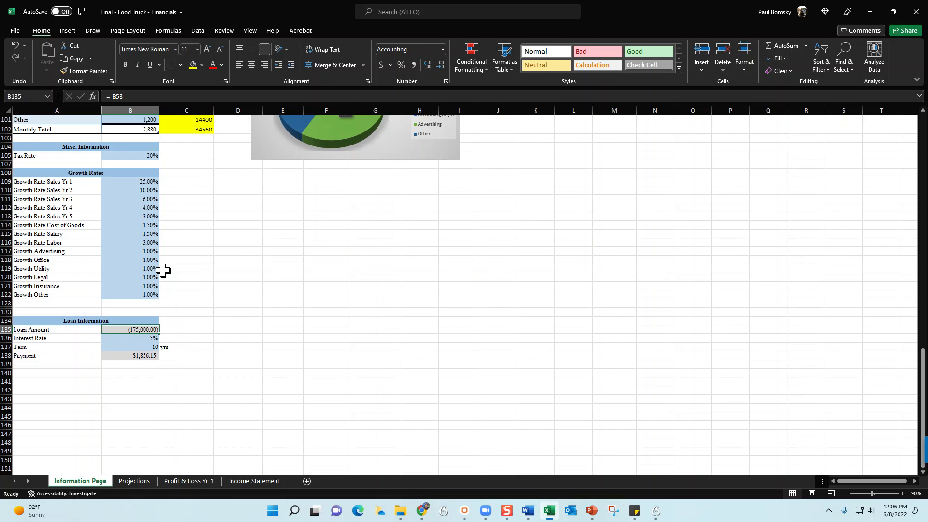
{"action": "scroll", "coordinate": [159, 271], "scroll_direction": "up", "scroll_amount": 7}
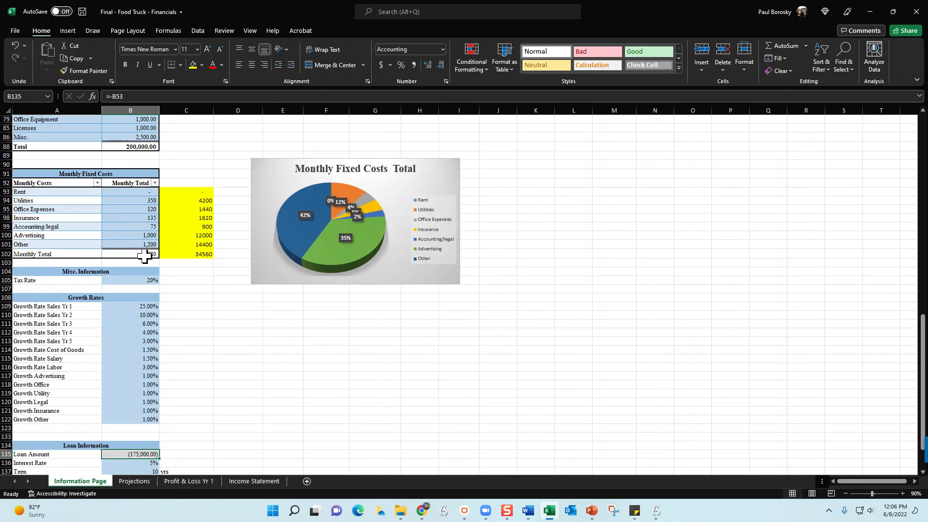
{"action": "scroll", "coordinate": [140, 235], "scroll_direction": "down", "scroll_amount": 3}
{"action": "left_click_drag", "start_coordinate": [39, 195], "coordinate": [26, 249]}
{"action": "left_click", "coordinate": [127, 190]}
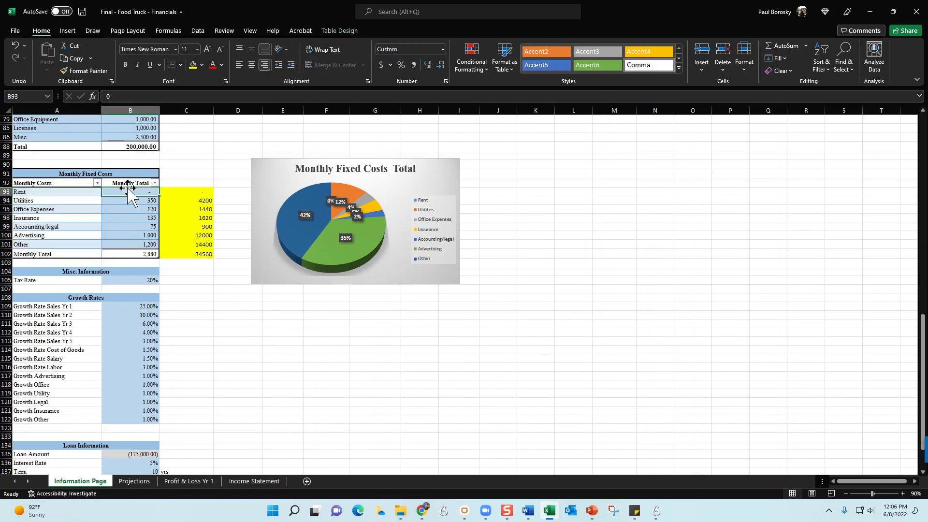
{"action": "left_click_drag", "start_coordinate": [125, 192], "coordinate": [124, 244]}
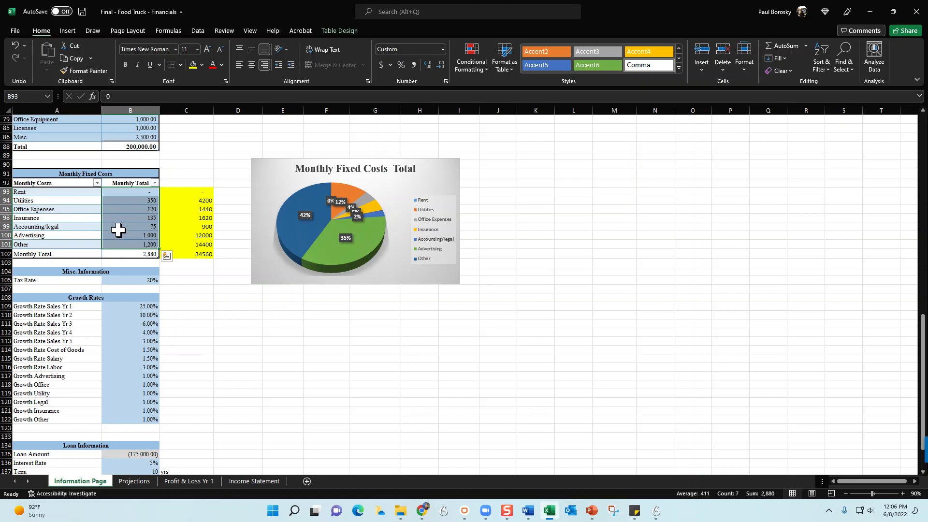
Step: Examine the Growth Rates percentages for sales and expenses and the Tax Rate input
{"action": "scroll", "coordinate": [164, 290], "scroll_direction": "down", "scroll_amount": 1}
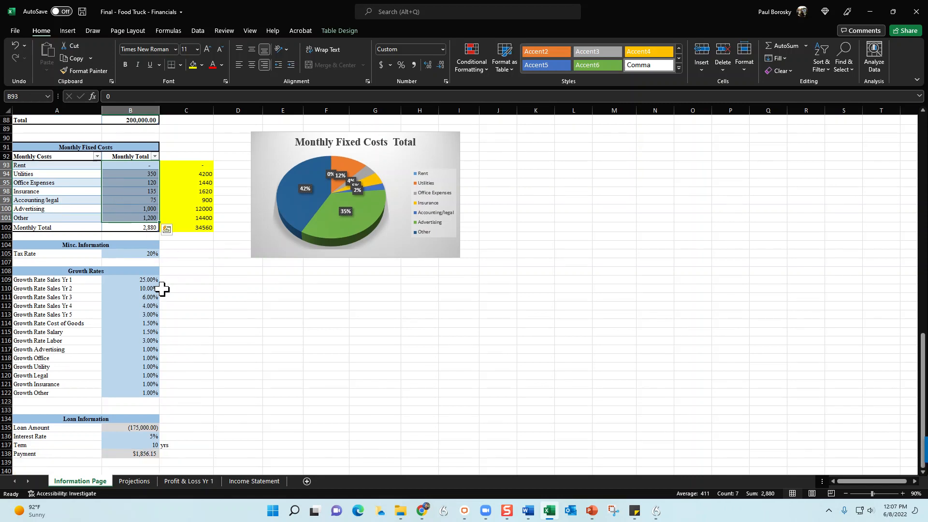
{"action": "left_click", "coordinate": [215, 324]}
{"action": "left_click_drag", "start_coordinate": [141, 281], "coordinate": [114, 391]}
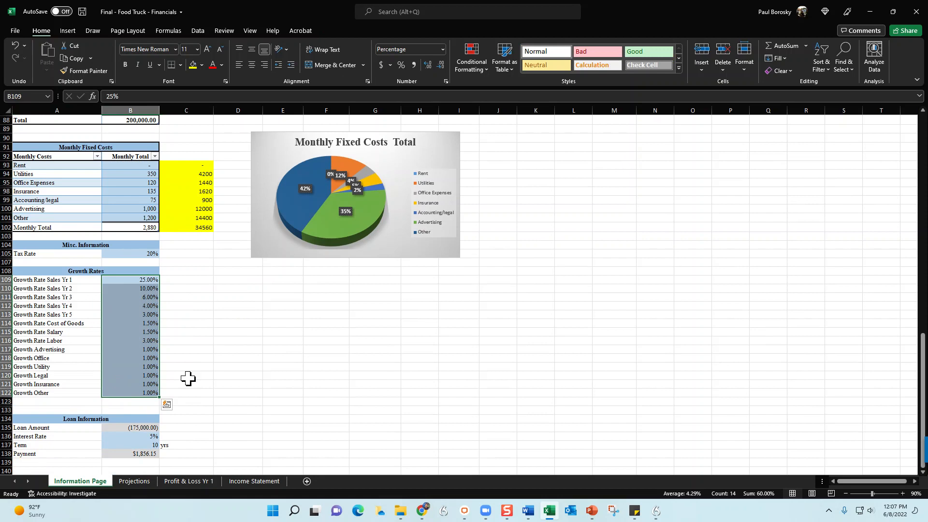
{"action": "left_click", "coordinate": [148, 255]}
{"action": "scroll", "coordinate": [195, 297], "scroll_direction": "down", "scroll_amount": 4}
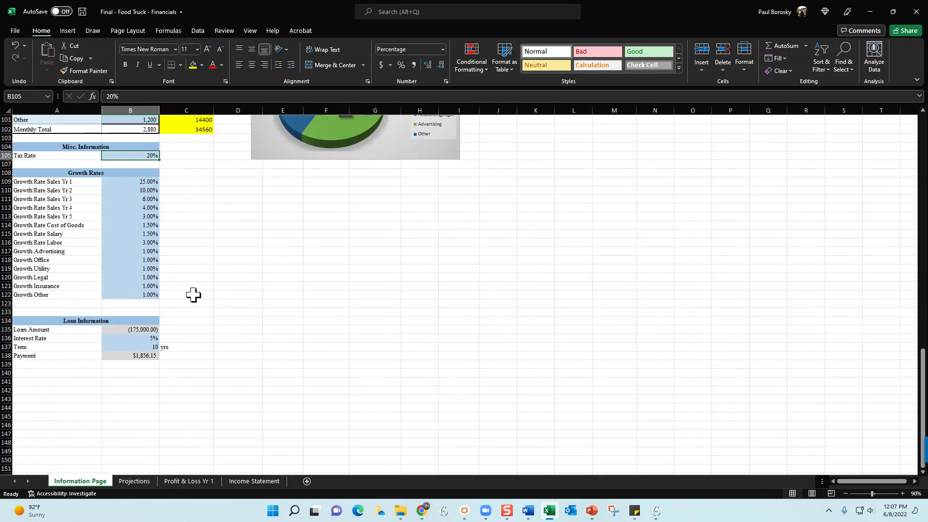
Step: Trace the Loan Amount in Loan Information back to the Loan estimate in the Startup Costs table
{"action": "left_click", "coordinate": [131, 329]}
{"action": "scroll", "coordinate": [132, 290], "scroll_direction": "up", "scroll_amount": 17}
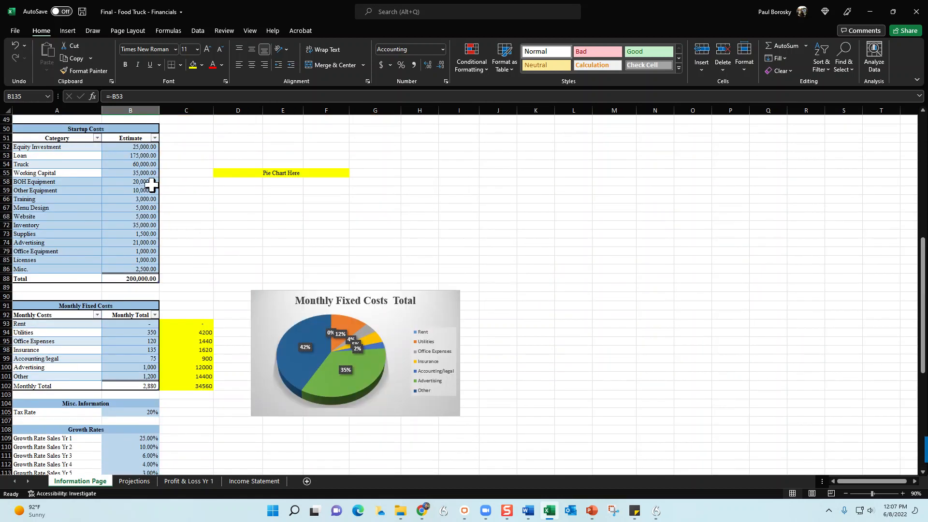
{"action": "left_click", "coordinate": [130, 155]}
{"action": "scroll", "coordinate": [145, 227], "scroll_direction": "down", "scroll_amount": 5}
{"action": "scroll", "coordinate": [129, 263], "scroll_direction": "down", "scroll_amount": 6}
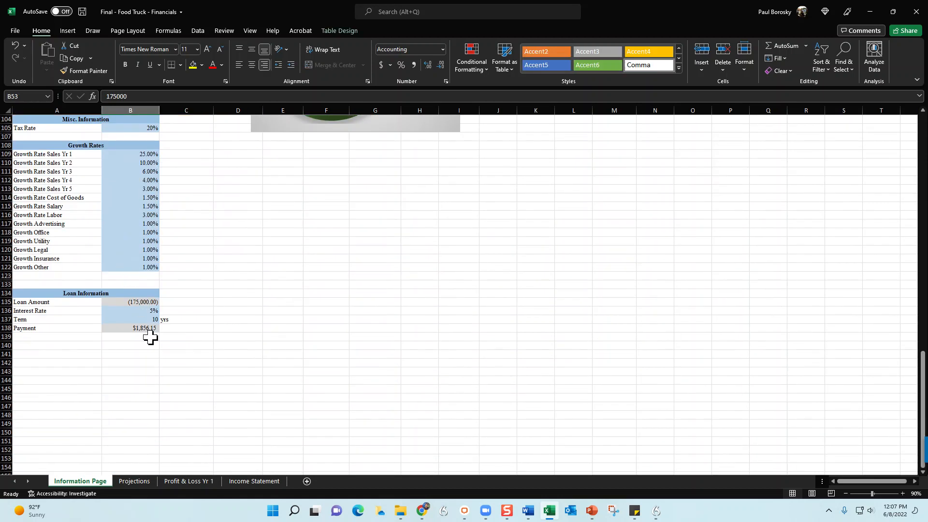
Step: Examine the loan amount, interest rate, term and payment formula in the Loan Information section
{"action": "left_click", "coordinate": [148, 302]}
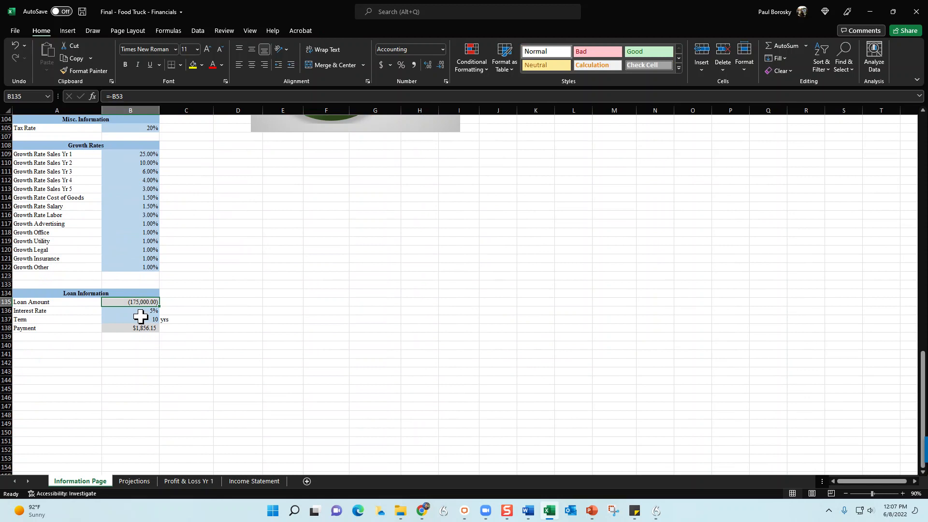
{"action": "left_click", "coordinate": [143, 312]}
{"action": "left_click", "coordinate": [141, 321]}
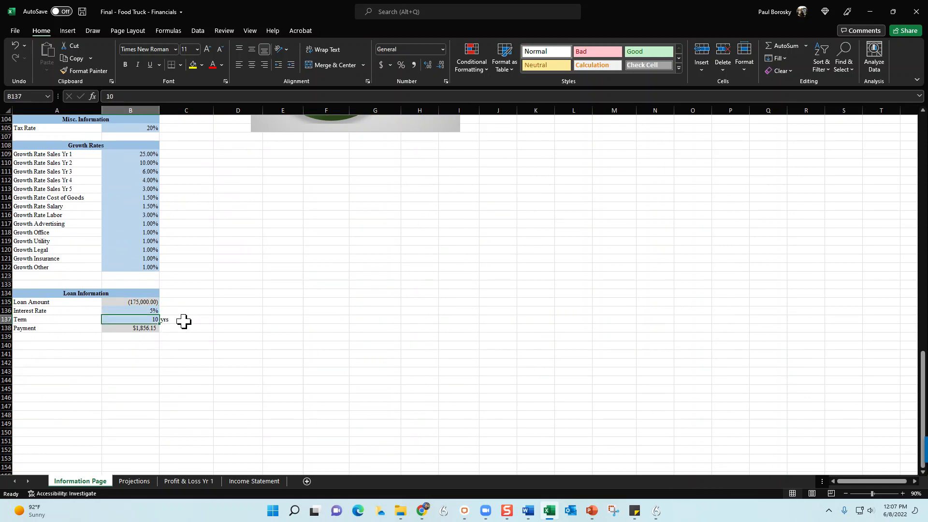
{"action": "left_click", "coordinate": [142, 329]}
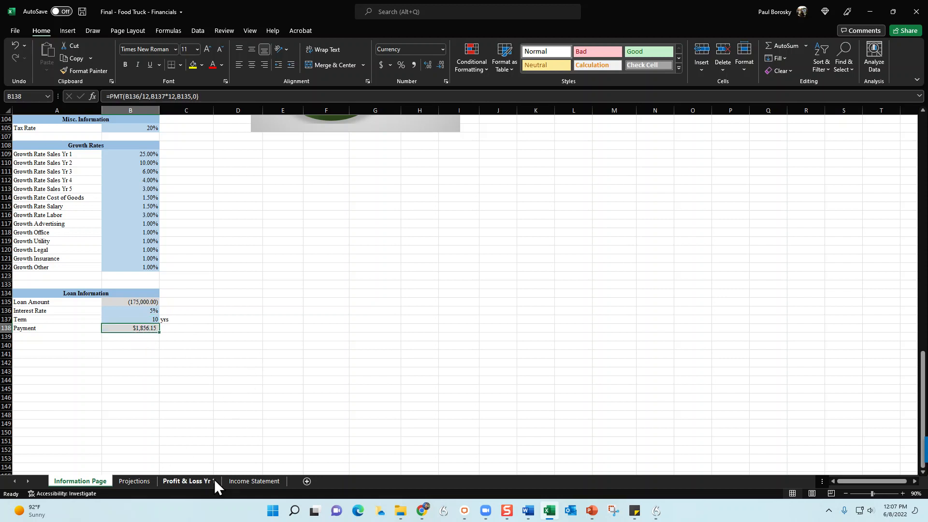
Step: Review the quarterly statements on the Profit & Loss Yr 1 sheet and the five-year pro forma on the Income Statement sheet
{"action": "scroll", "coordinate": [172, 274], "scroll_direction": "up", "scroll_amount": 15}
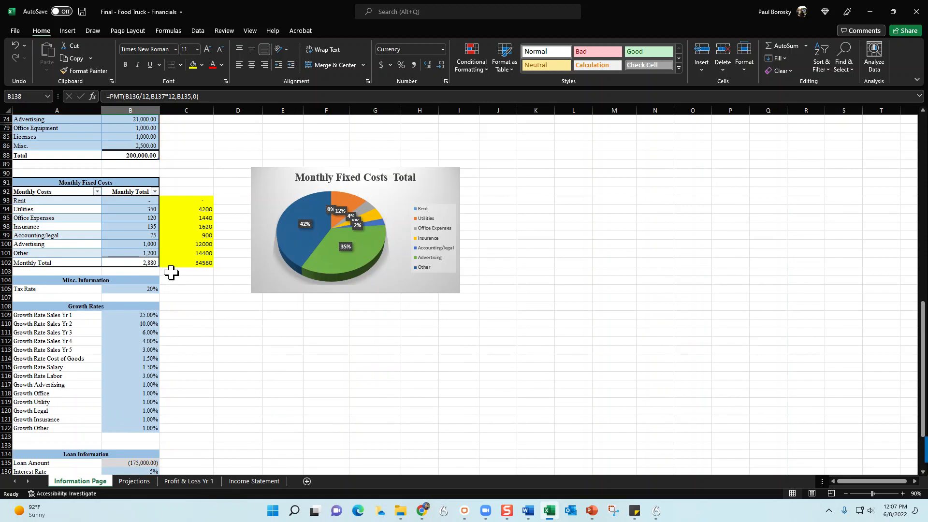
{"action": "scroll", "coordinate": [170, 281], "scroll_direction": "up", "scroll_amount": 3}
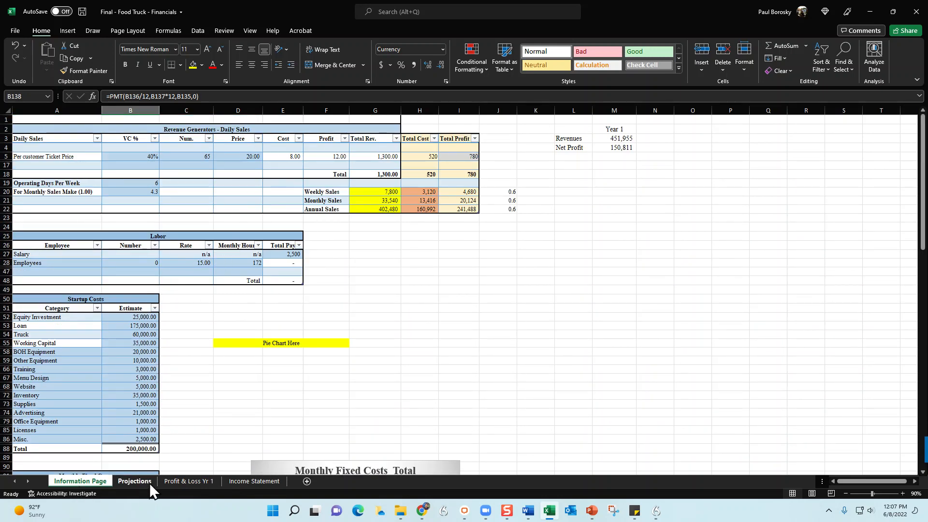
{"action": "left_click", "coordinate": [180, 481]}
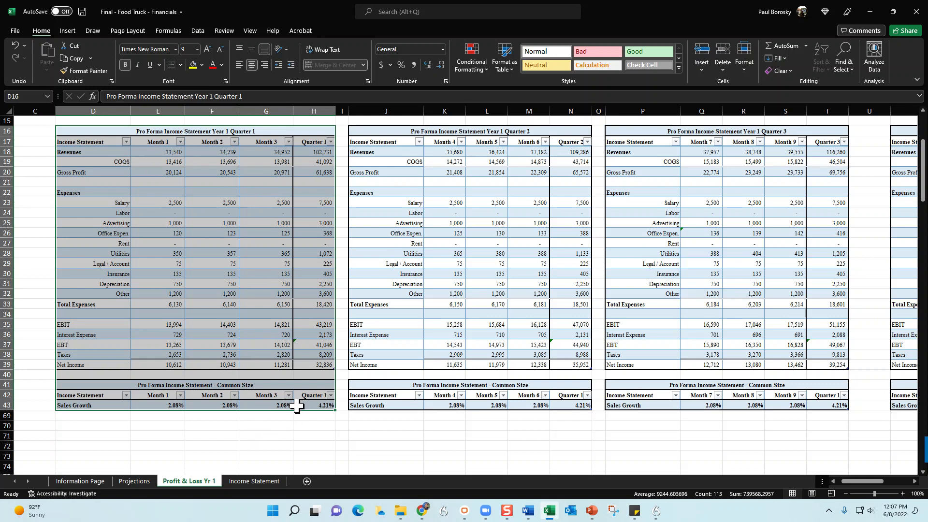
{"action": "left_click", "coordinate": [265, 482]}
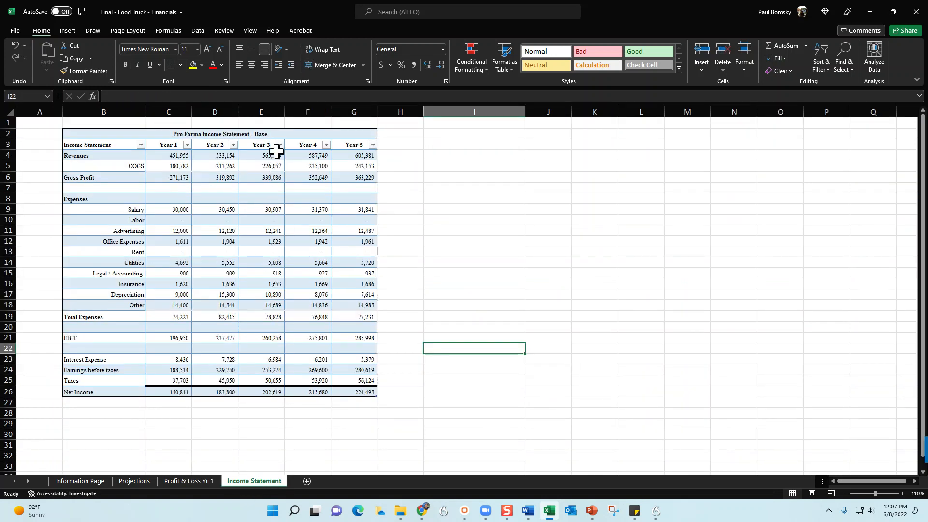
{"action": "left_click_drag", "start_coordinate": [277, 136], "coordinate": [297, 386]}
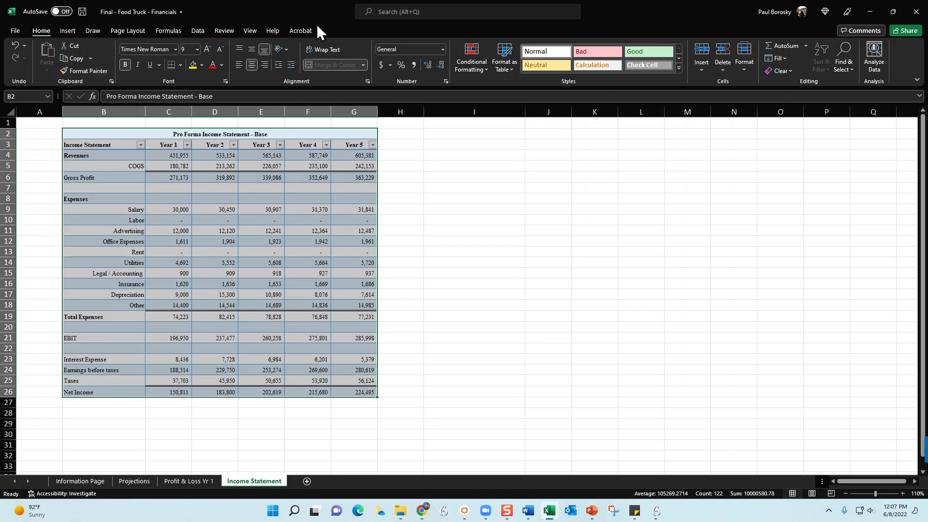
Step: Move the workbook window off this screen and switch to the PowerPoint presentation
{"action": "left_click_drag", "start_coordinate": [317, 9], "coordinate": [927, 208]}
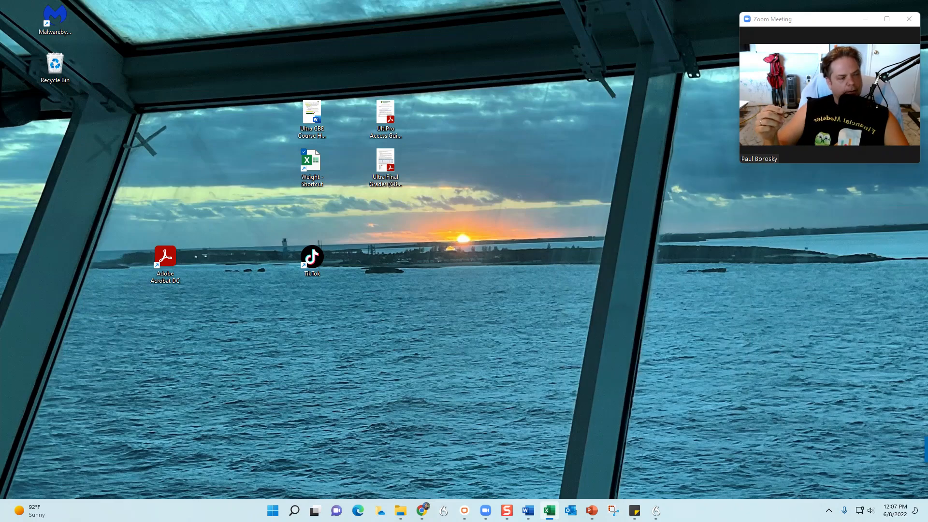
{"action": "left_click", "coordinate": [593, 511]}
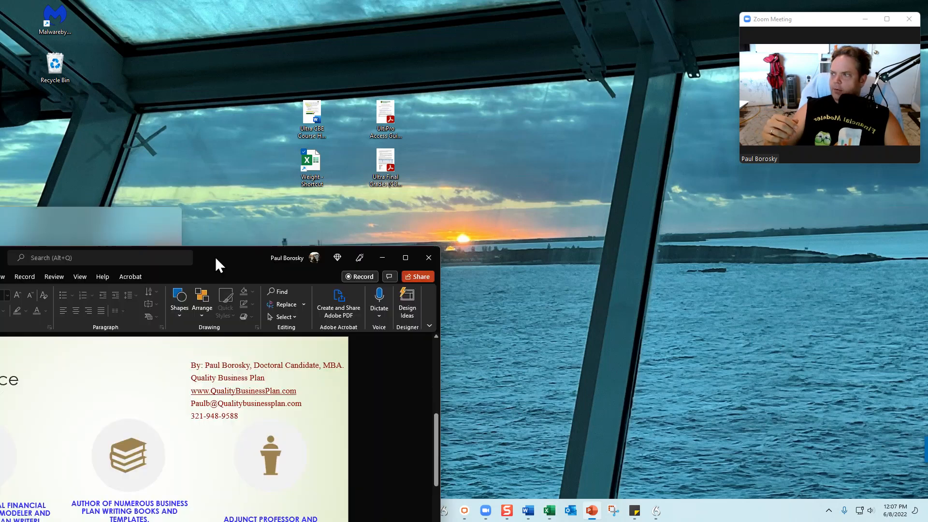